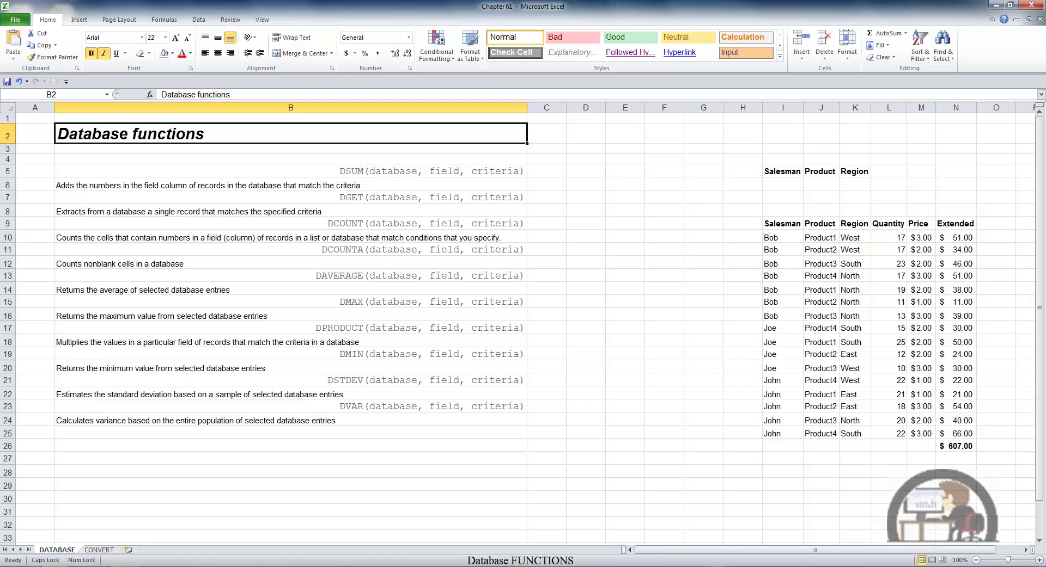
Enter the formula =DSUM(I9:N25,N9,I5:K7) in D5 to sum the Extended column using the criteria block
left_click(586, 171)
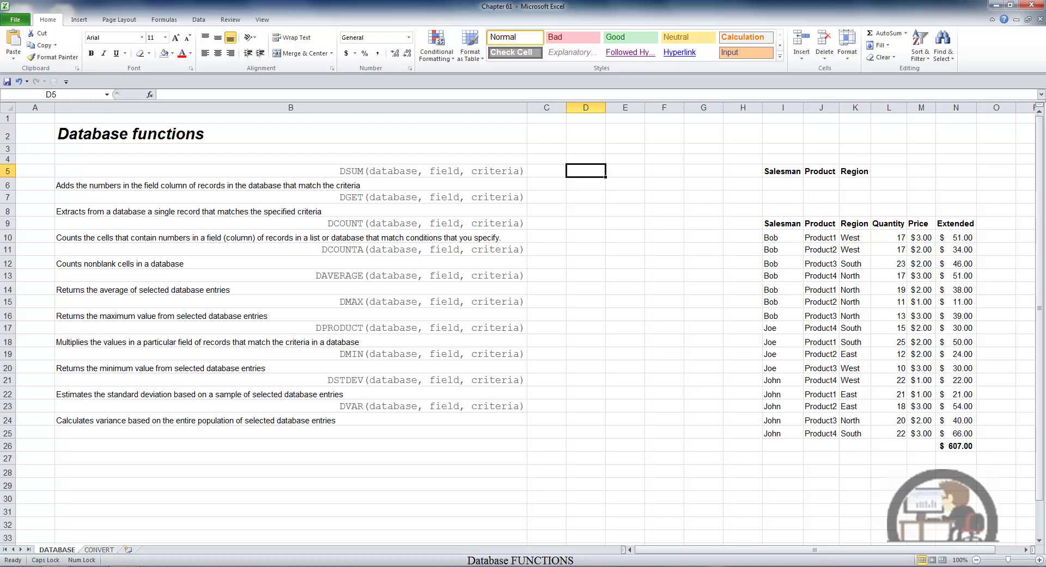
type("=DSU")
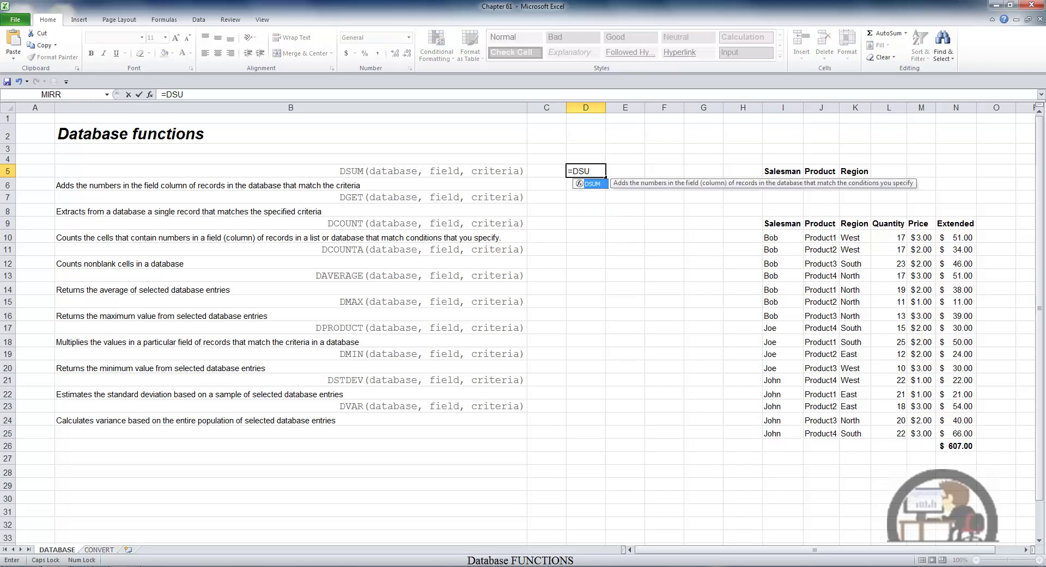
key("Tab")
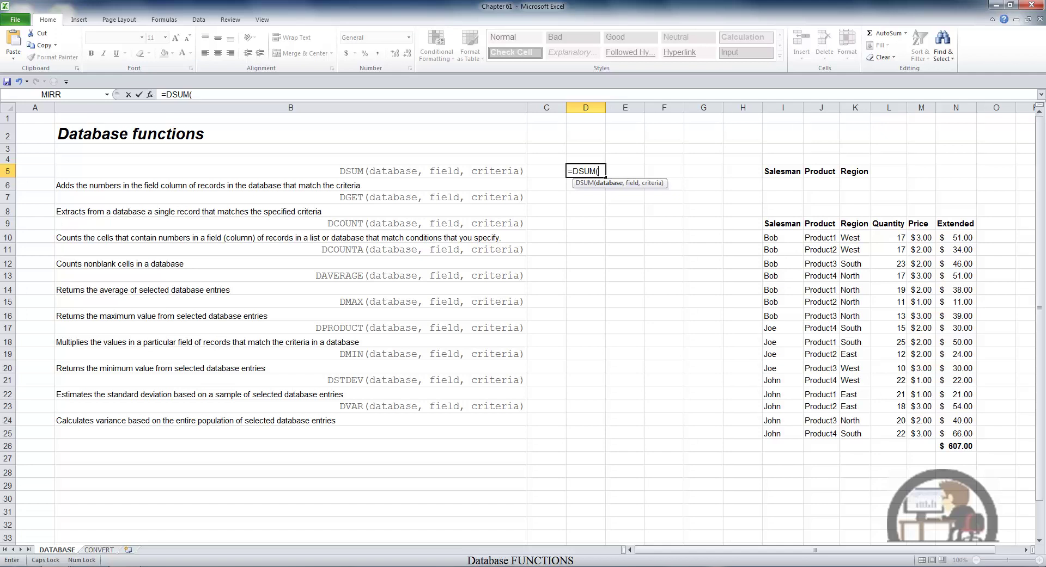
left_click_drag(780, 225, 975, 434)
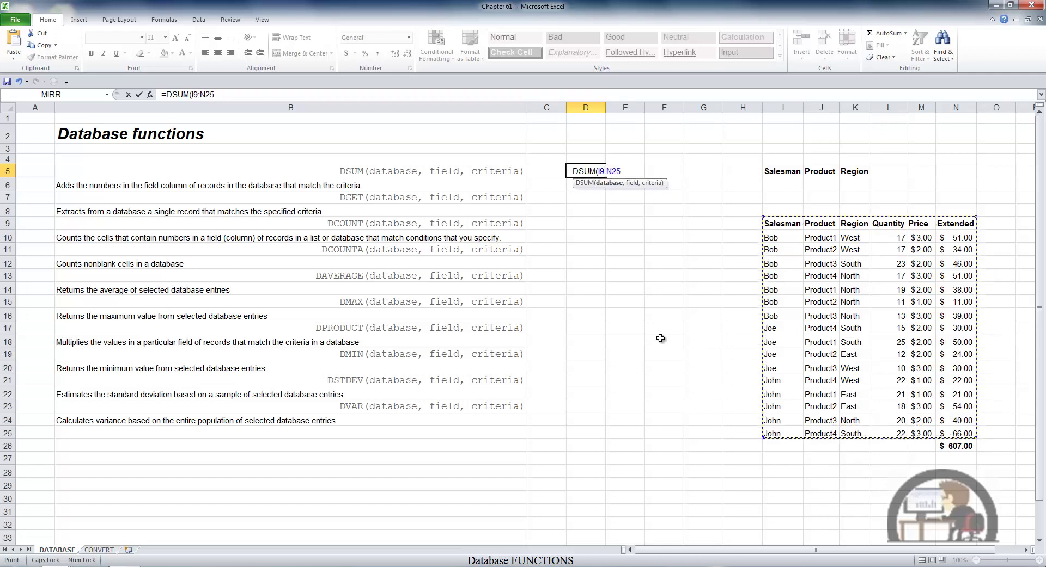
type(",")
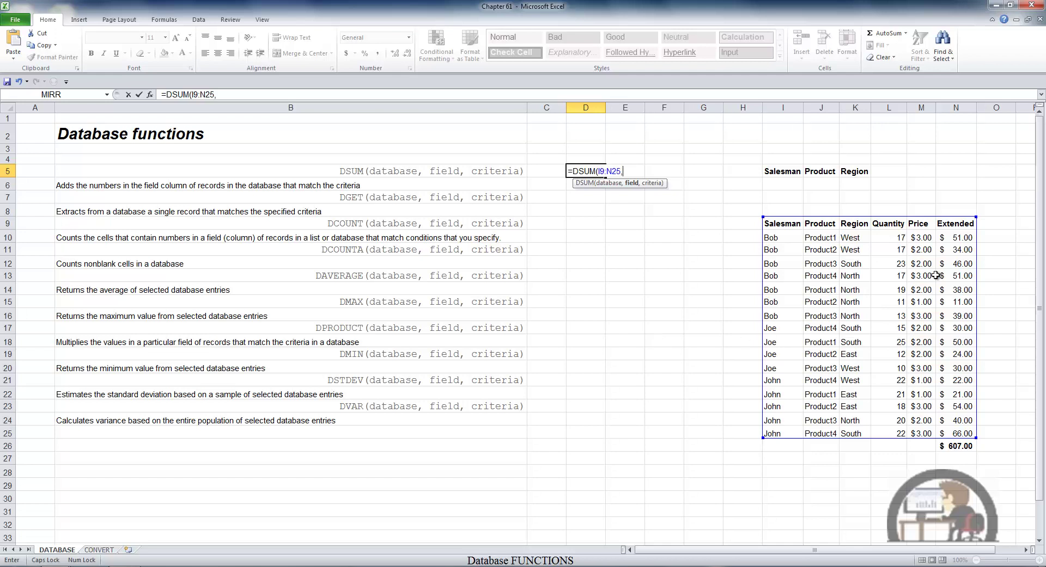
left_click(953, 223)
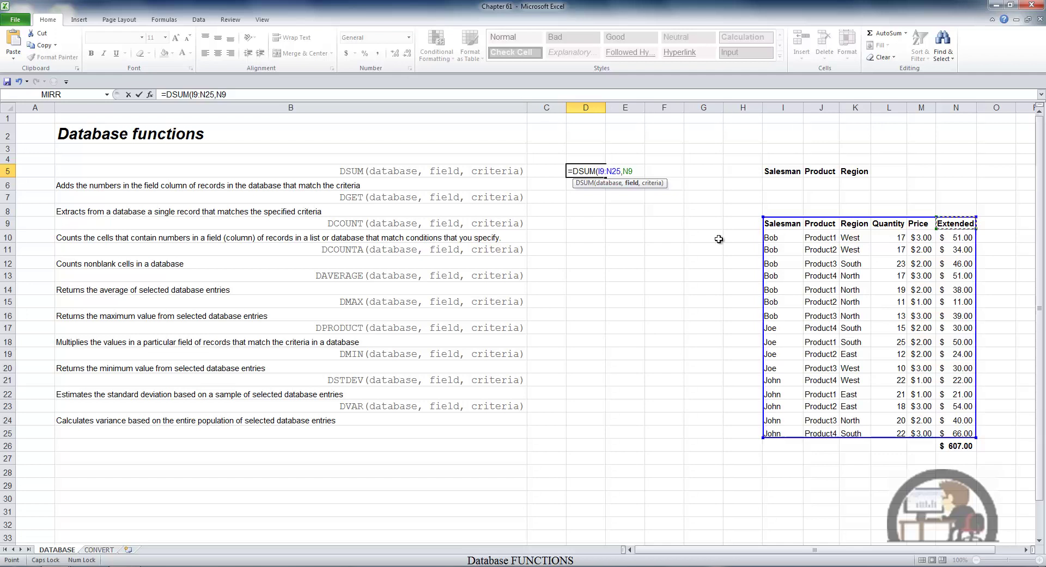
type(",")
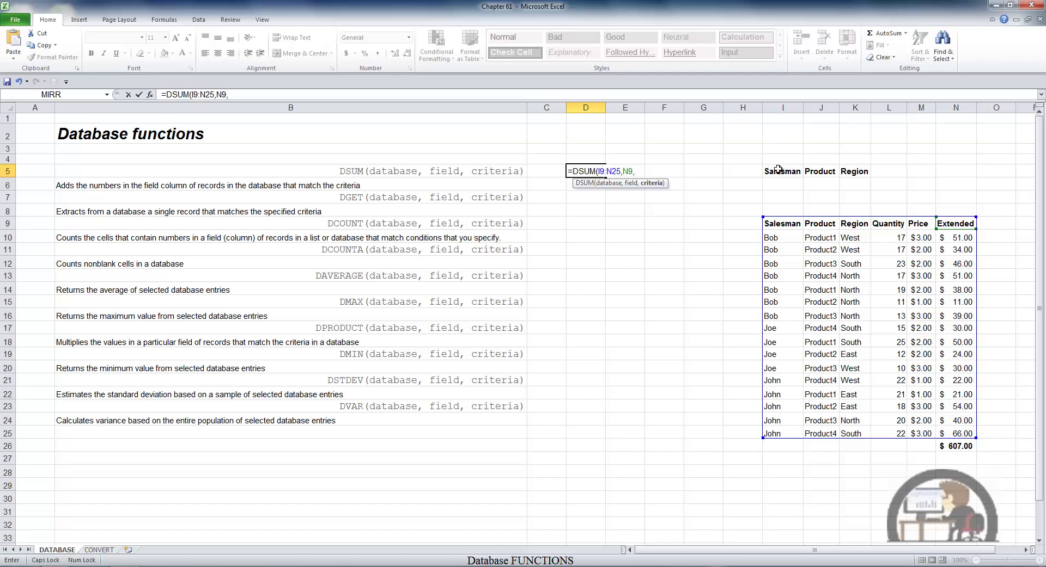
left_click_drag(775, 170, 863, 199)
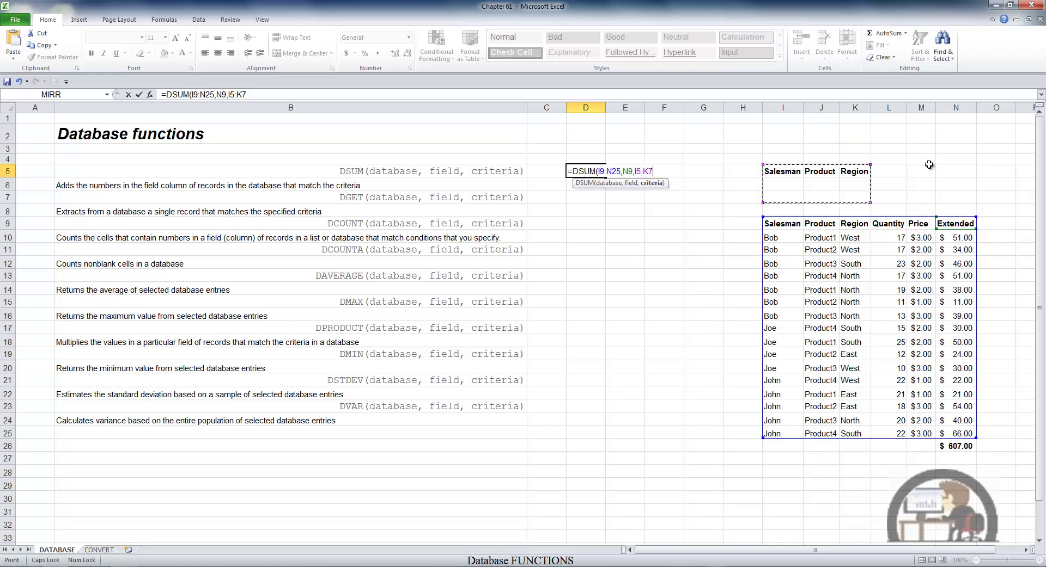
key("Return")
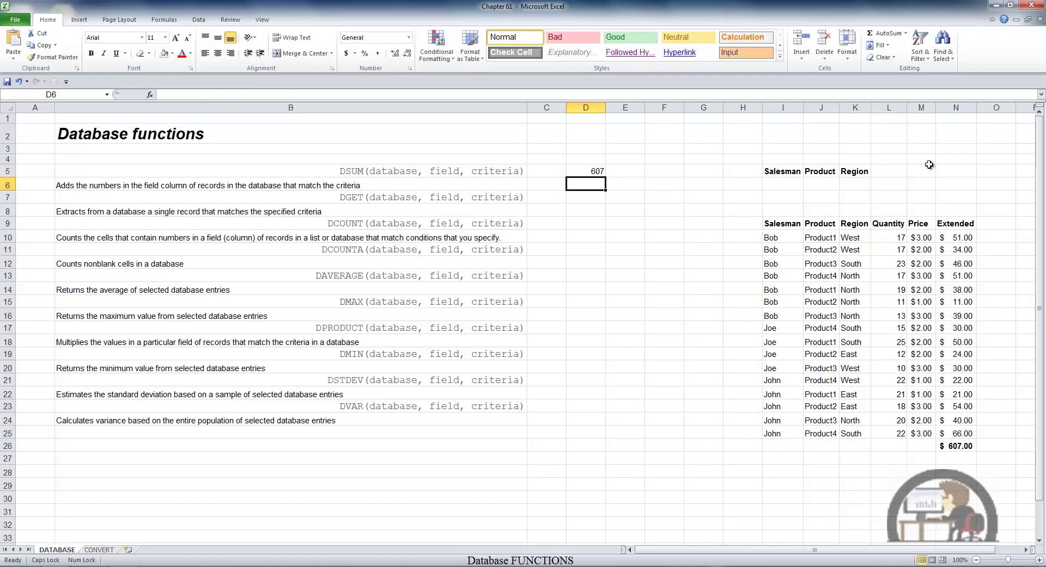
Inspect the formula behind the Extended column's total in N26, leaving edit mode without changing it
left_click(965, 444)
key("F2")
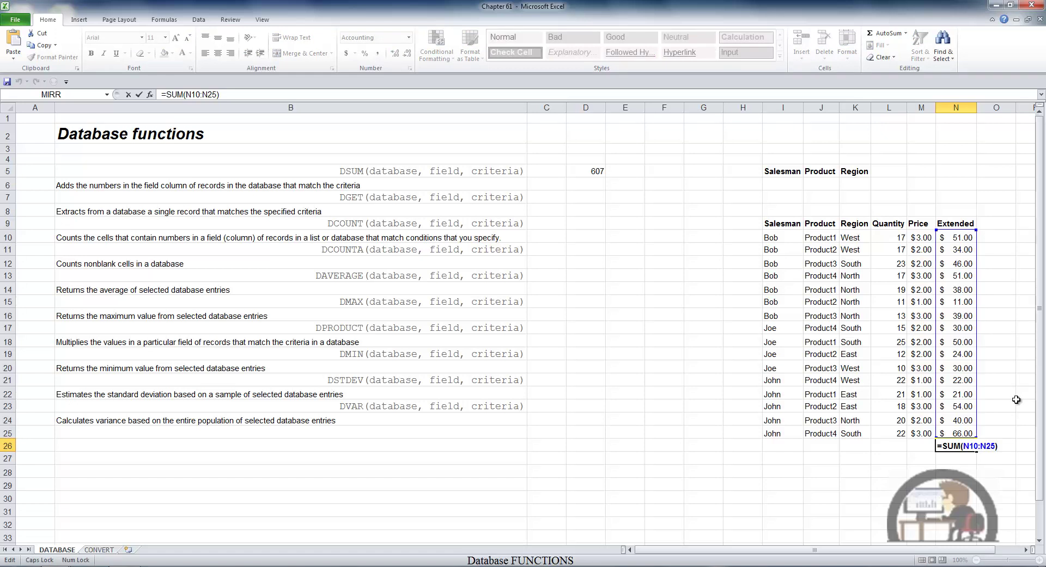
key("Escape")
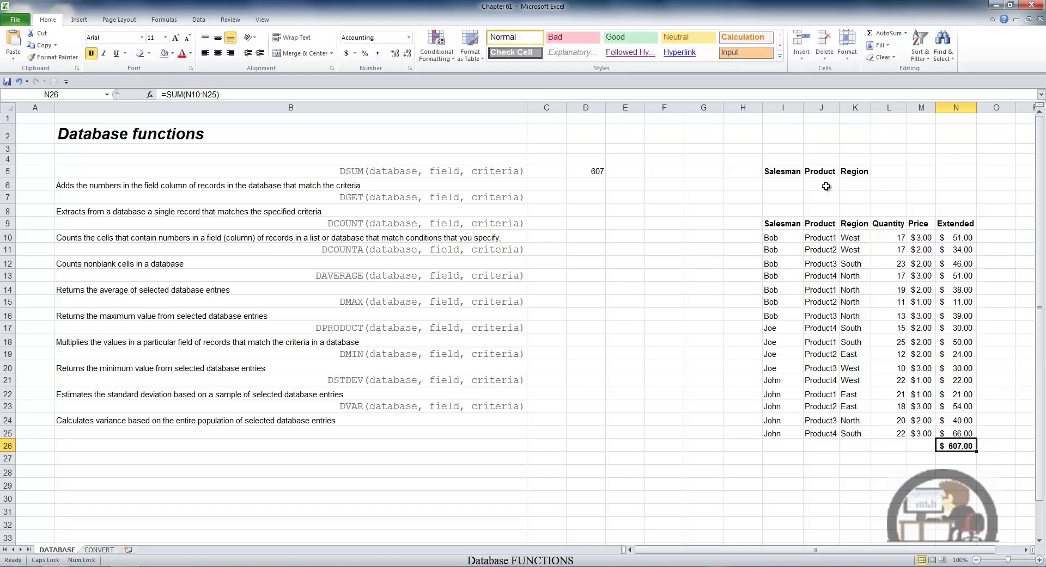
Enter the first listed salesman's name as the Salesman criterion in I6
left_click(794, 187)
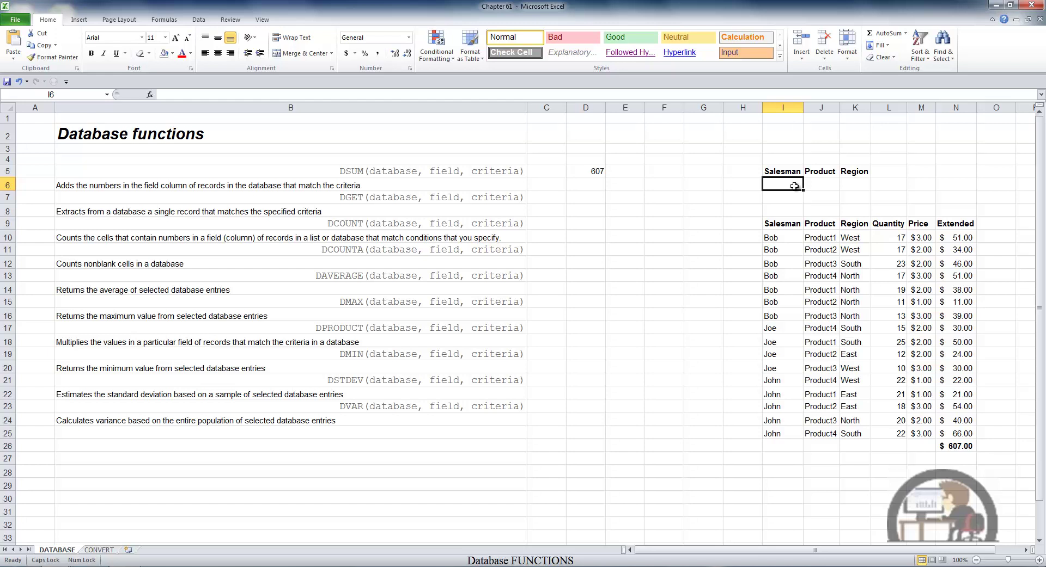
double_click(794, 187)
key("Caps_Lock")
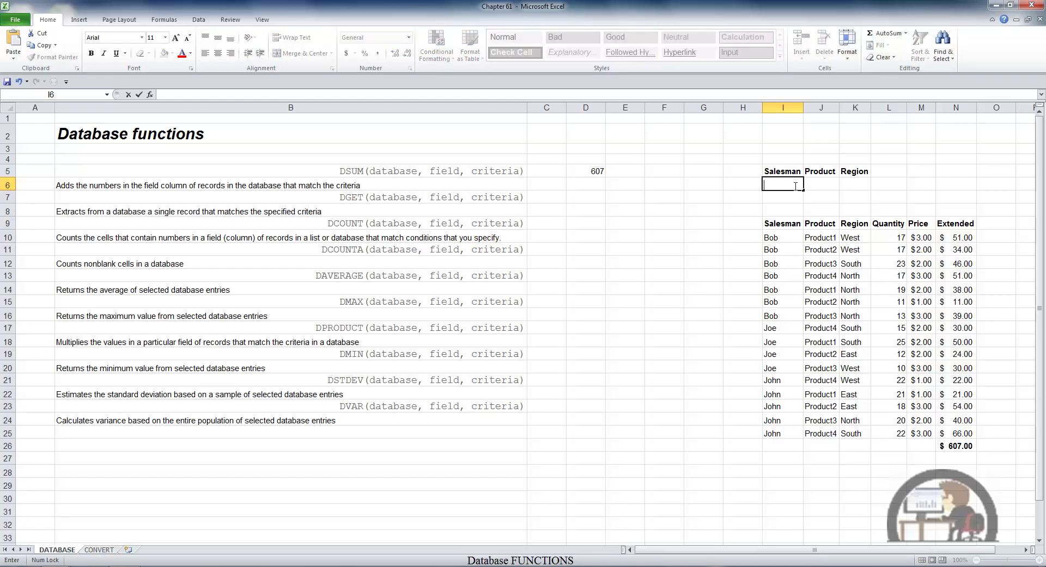
type("Bob")
key("Return")
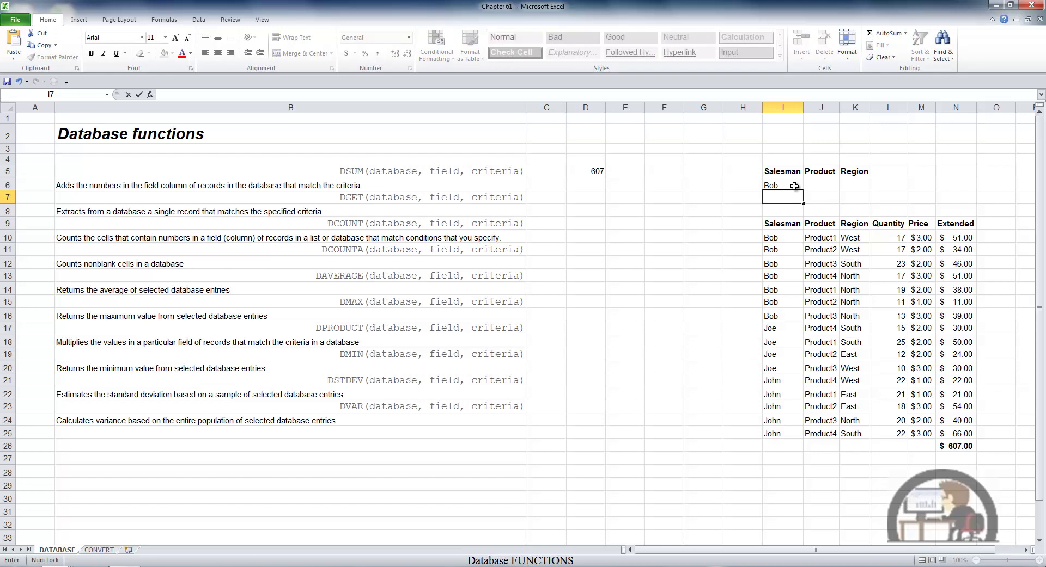
key("Return")
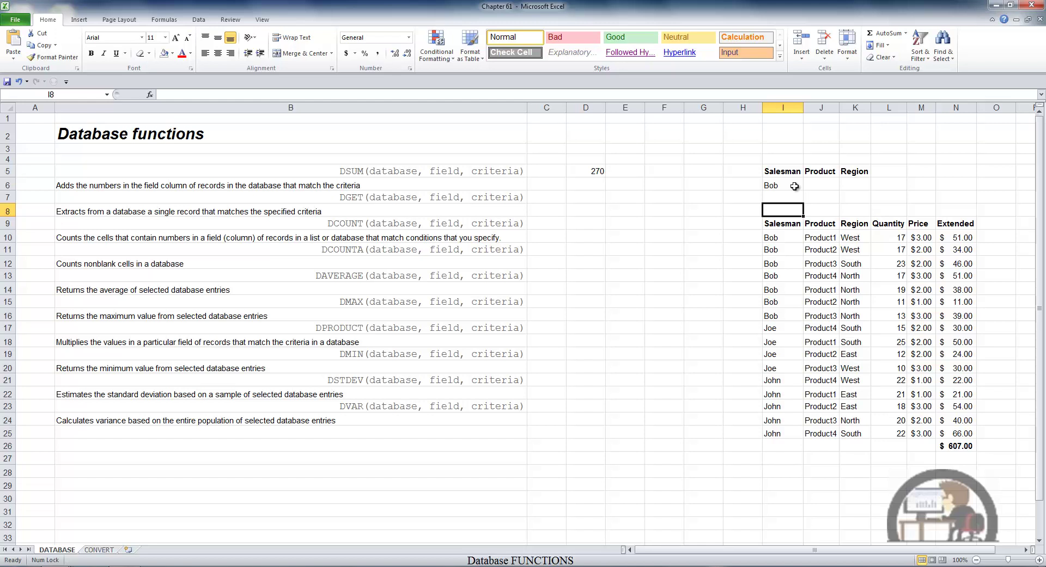
Enter the second listed salesman's name as a criterion in I7 and select N10:N20 to check both salesmen's sum
left_click(795, 187)
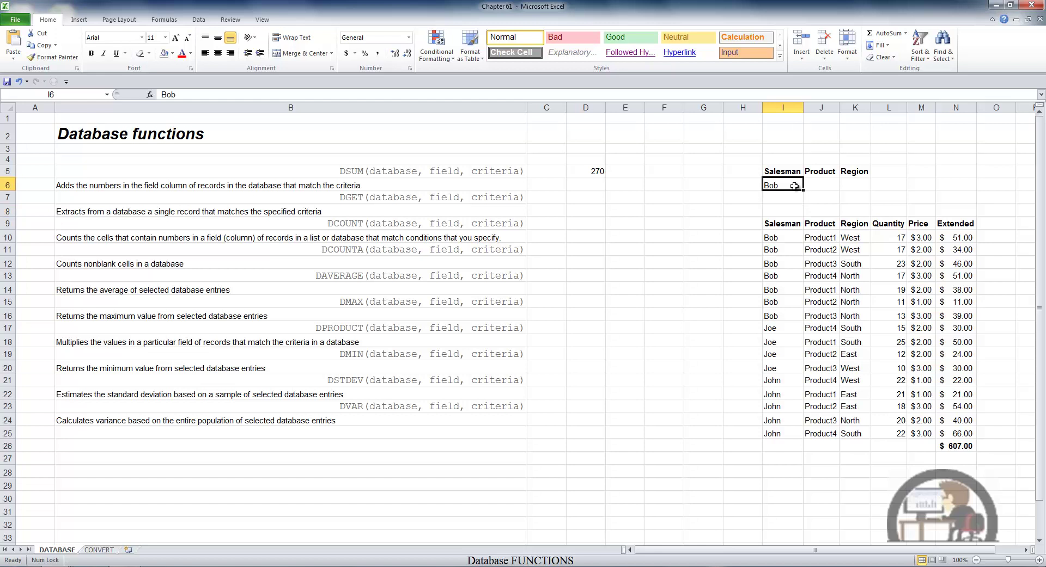
key("Return")
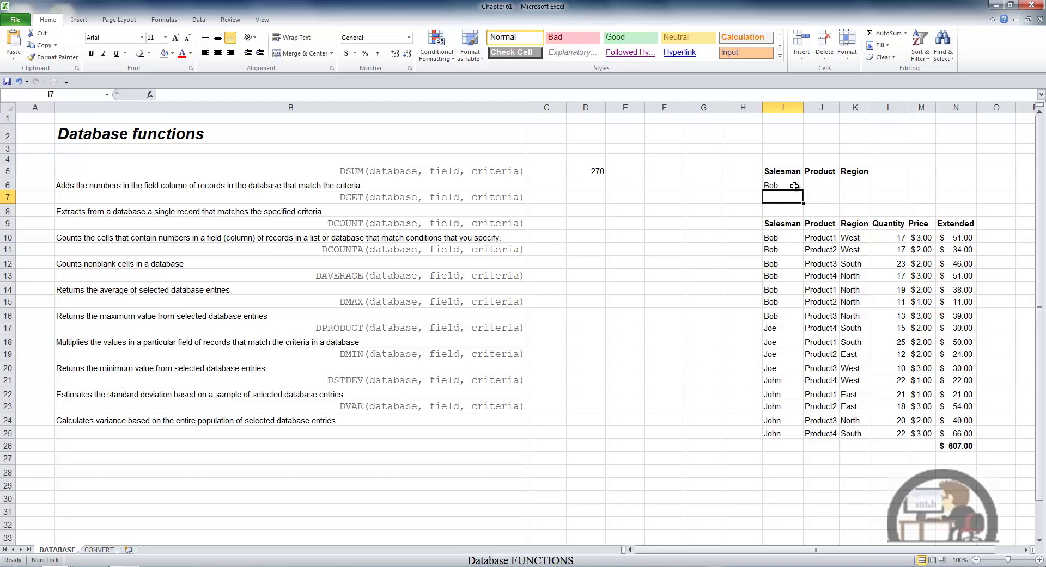
type("Joe")
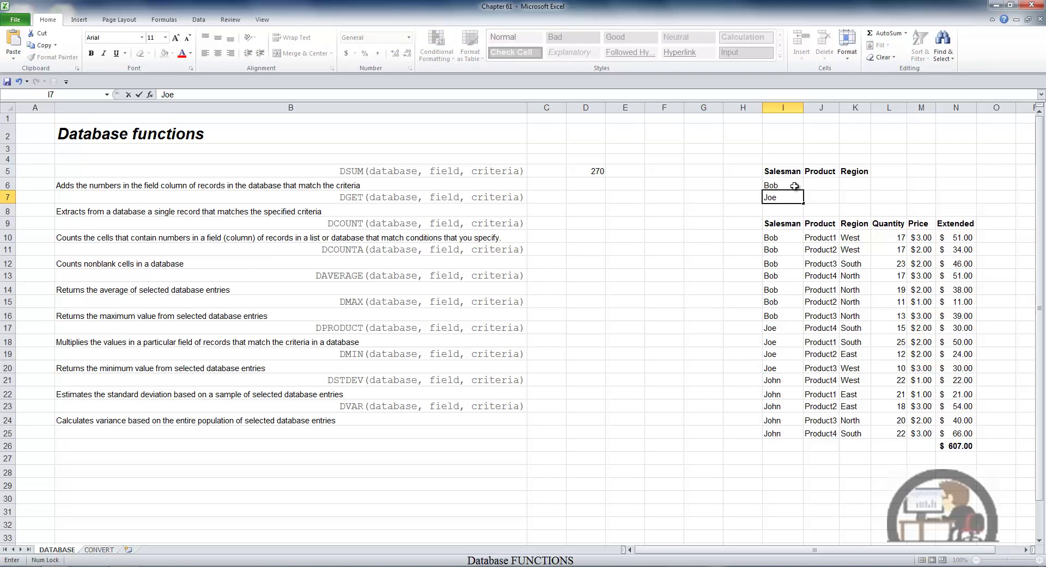
key("Return")
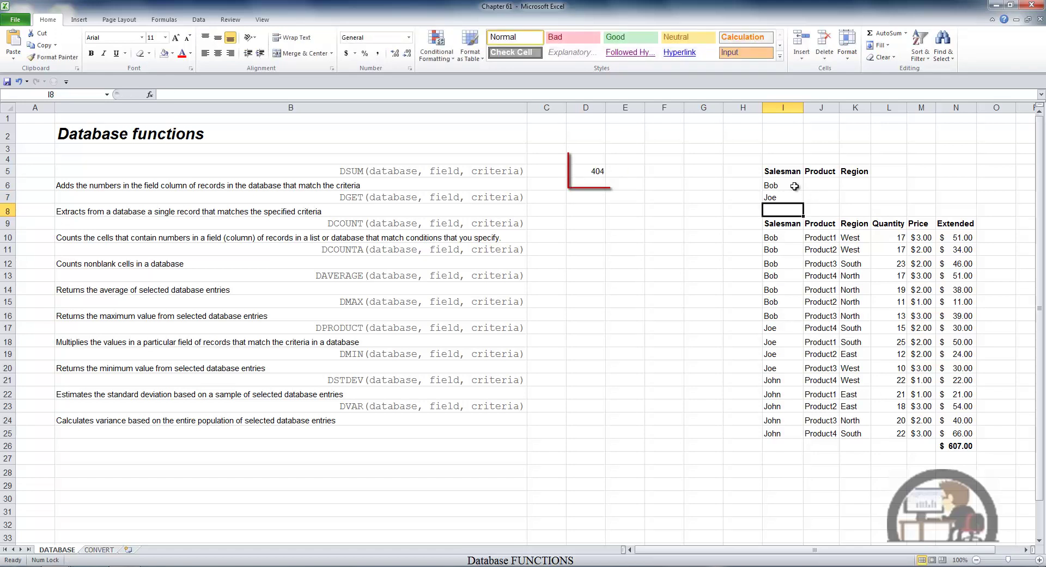
left_click_drag(974, 236, 973, 368)
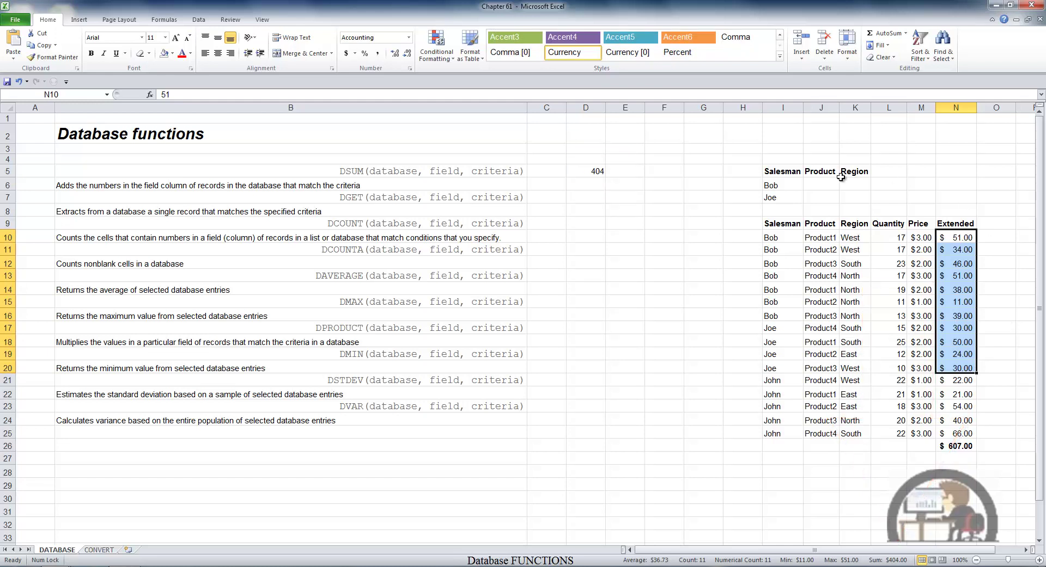
Enter Product1 as the Product criterion for the first salesman in J6
left_click(818, 186)
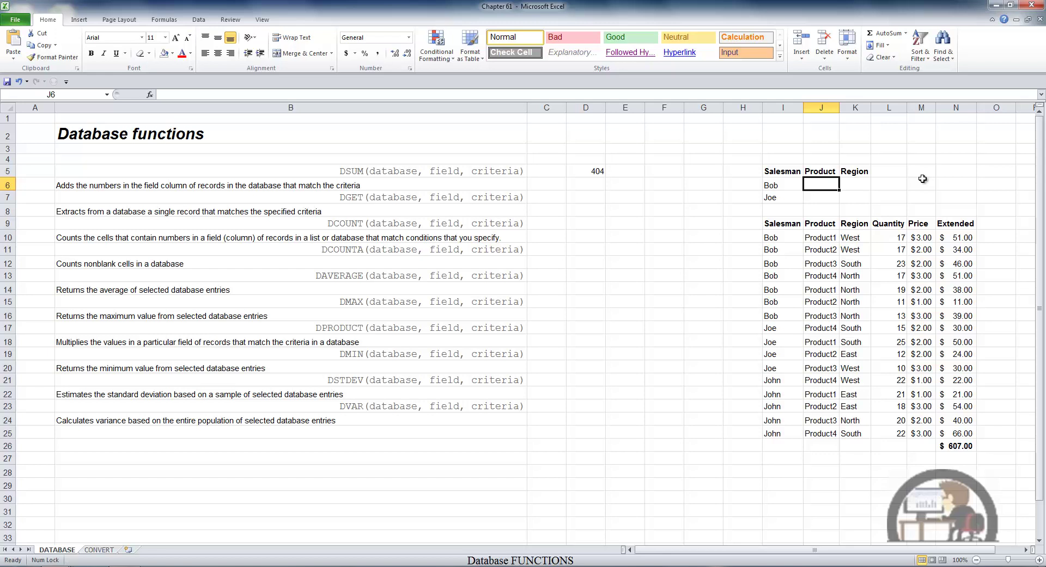
type("P")
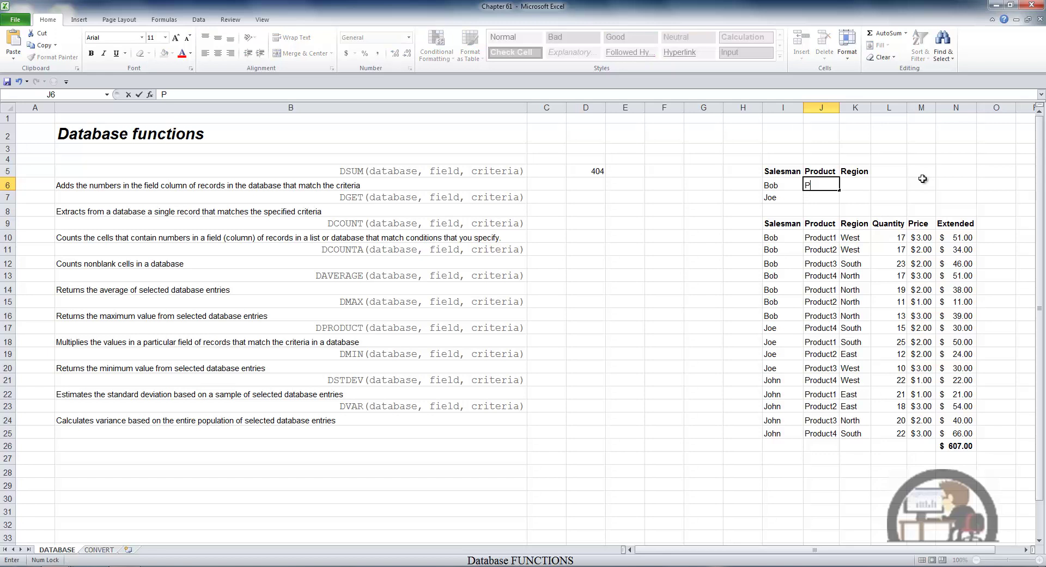
type("roduct1")
key("Return")
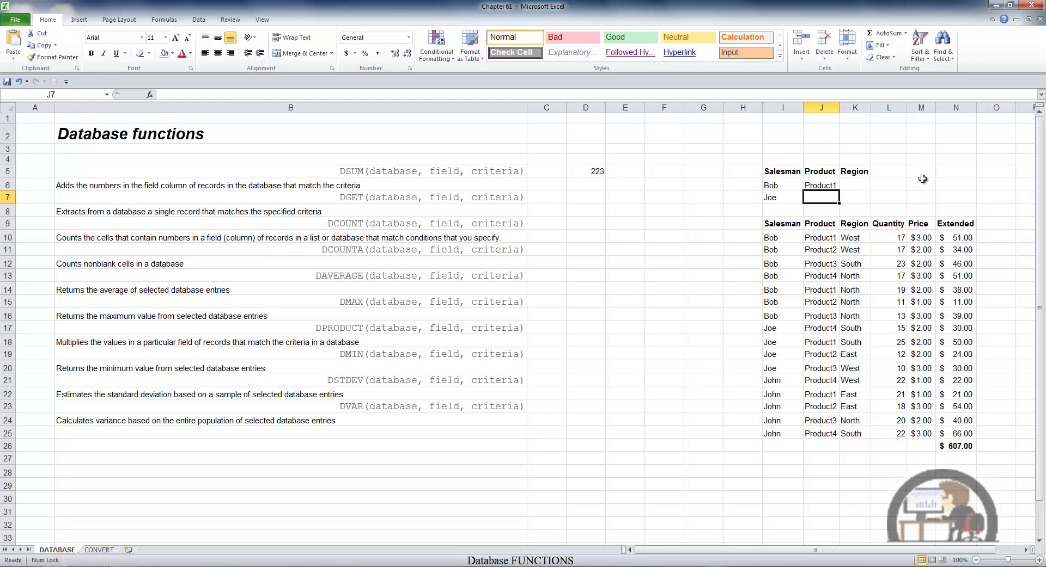
Select Extended cells N10, N14 and N17:N20 together to compare their sum with the DSUM result
left_click(965, 240)
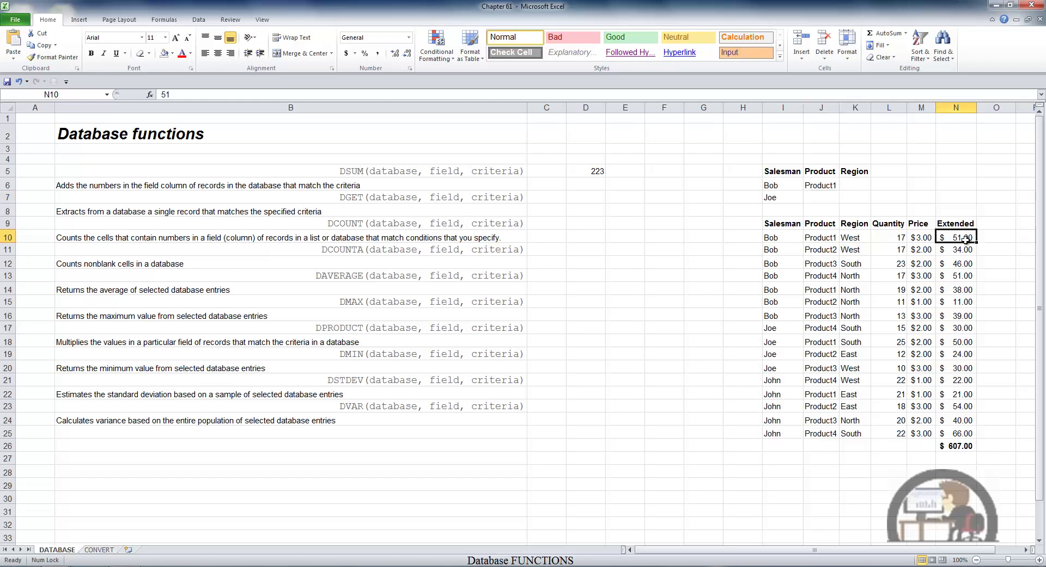
left_click(963, 291, "ctrl")
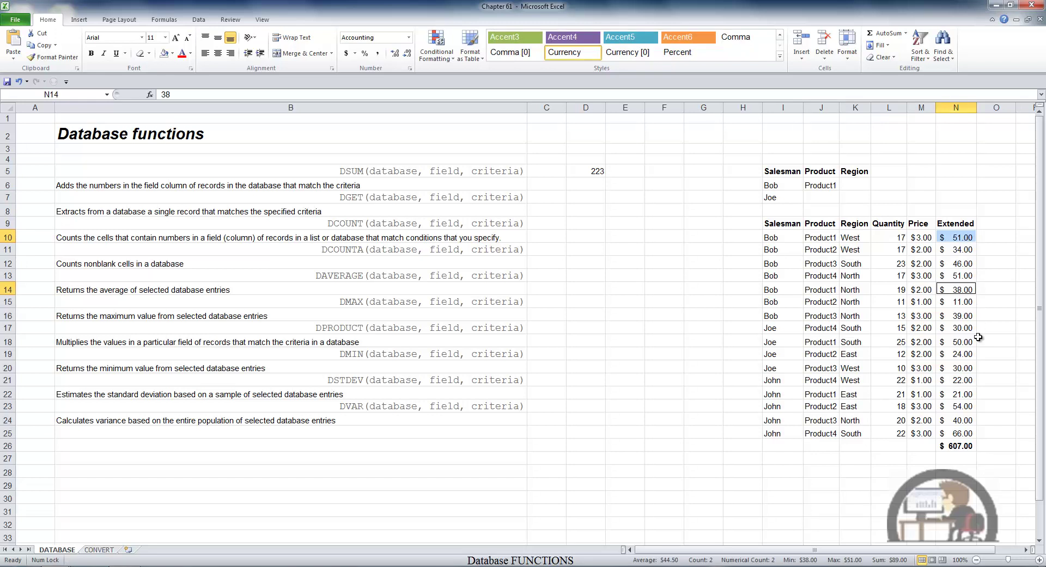
left_click_drag(961, 329, 963, 369)
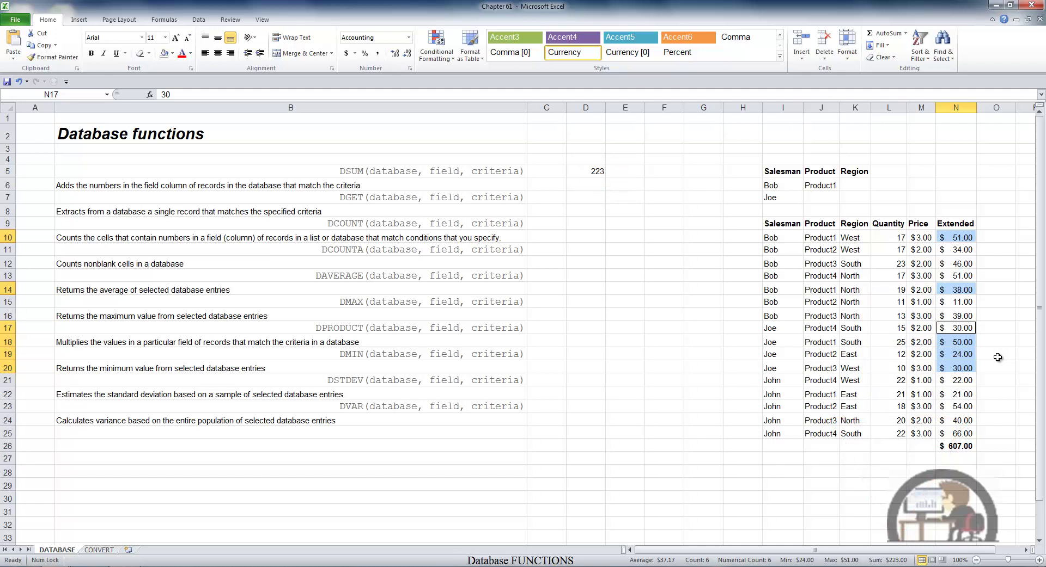
Enter South as the Region criterion in K6 and select N17:N20 to check the matching records' sum
left_click(865, 185)
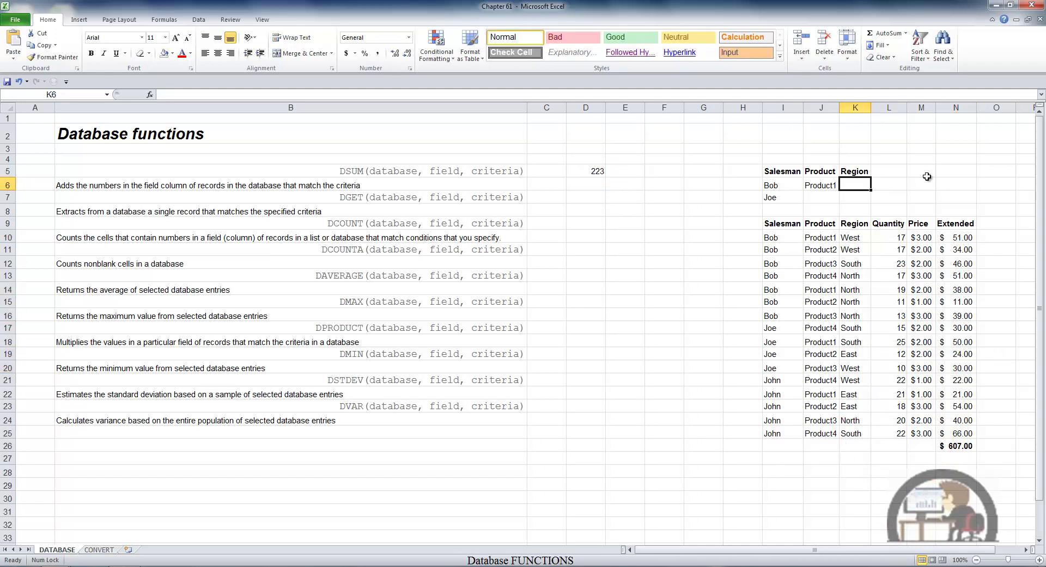
type("So")
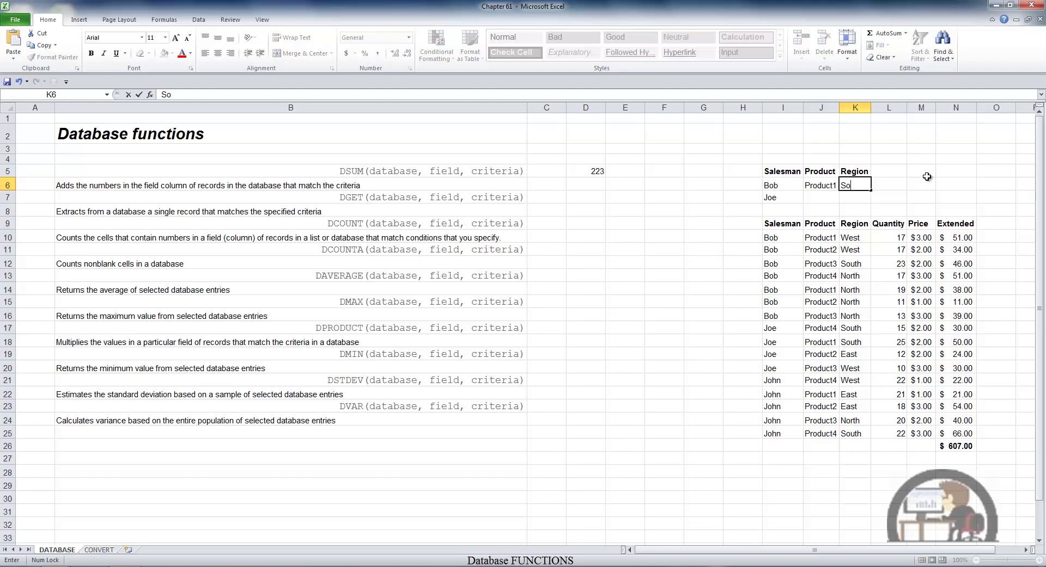
type("uth")
key("Return")
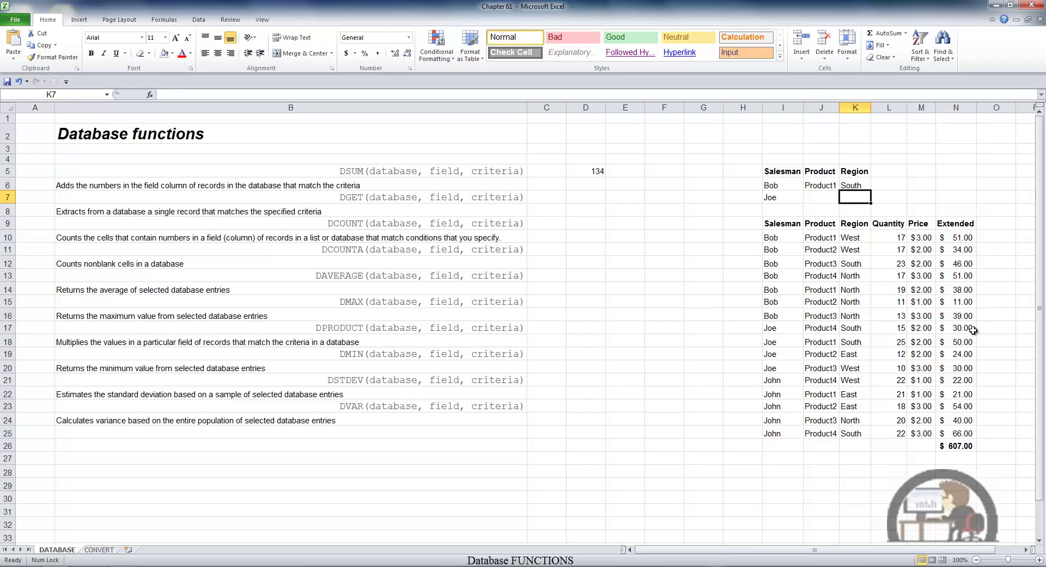
left_click_drag(958, 327, 963, 369)
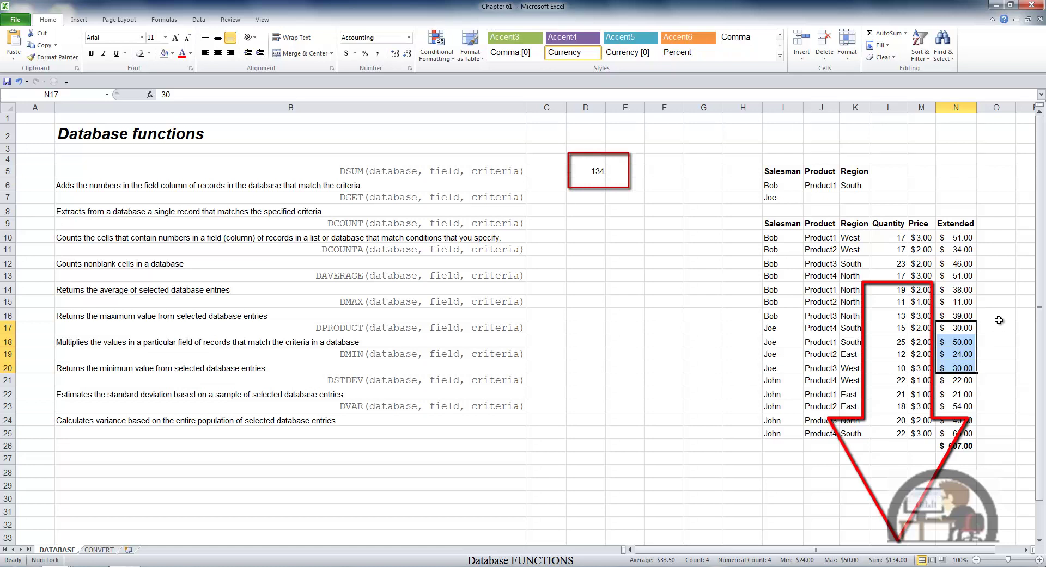
Enter Product1 as the second salesman's Product criterion in J7 and check the matching Extended value in N18
left_click(832, 199)
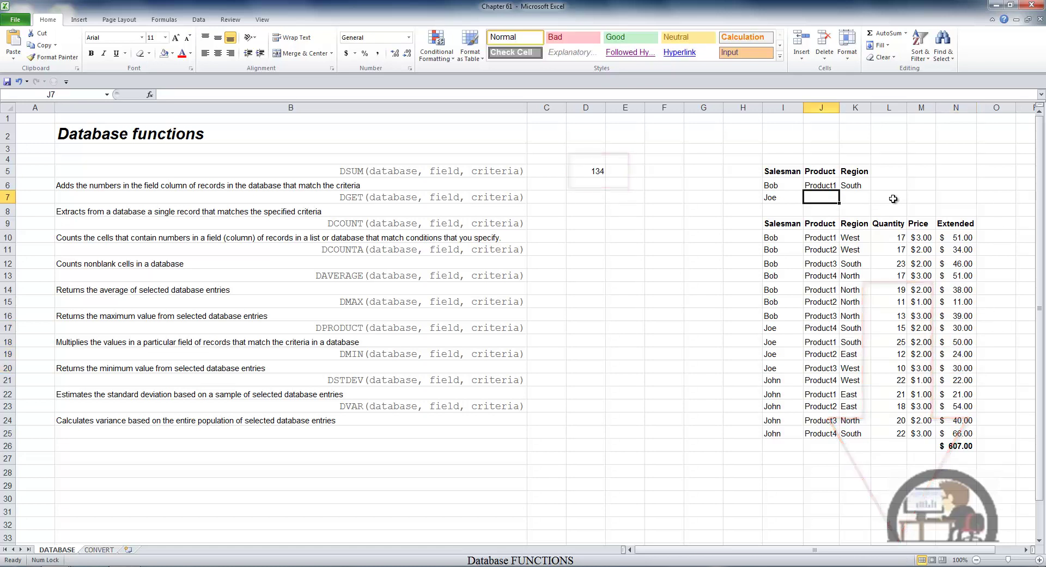
type("Product1")
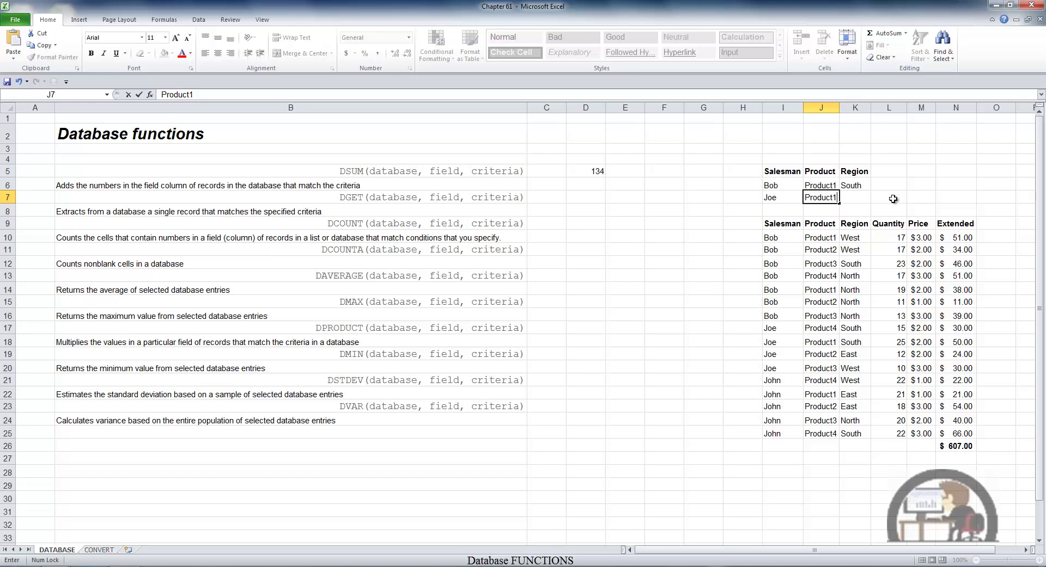
key("Return")
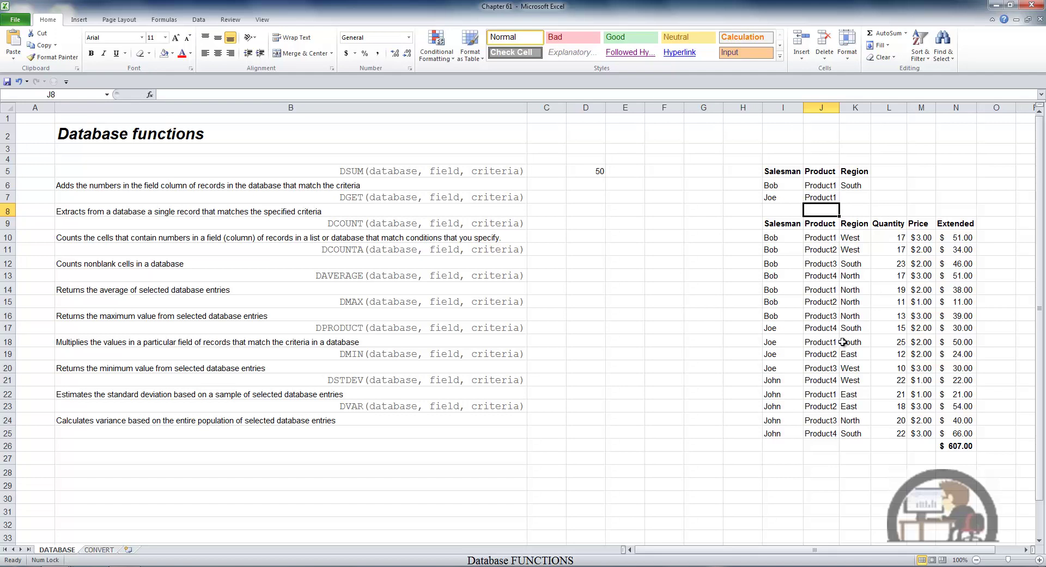
left_click(963, 344)
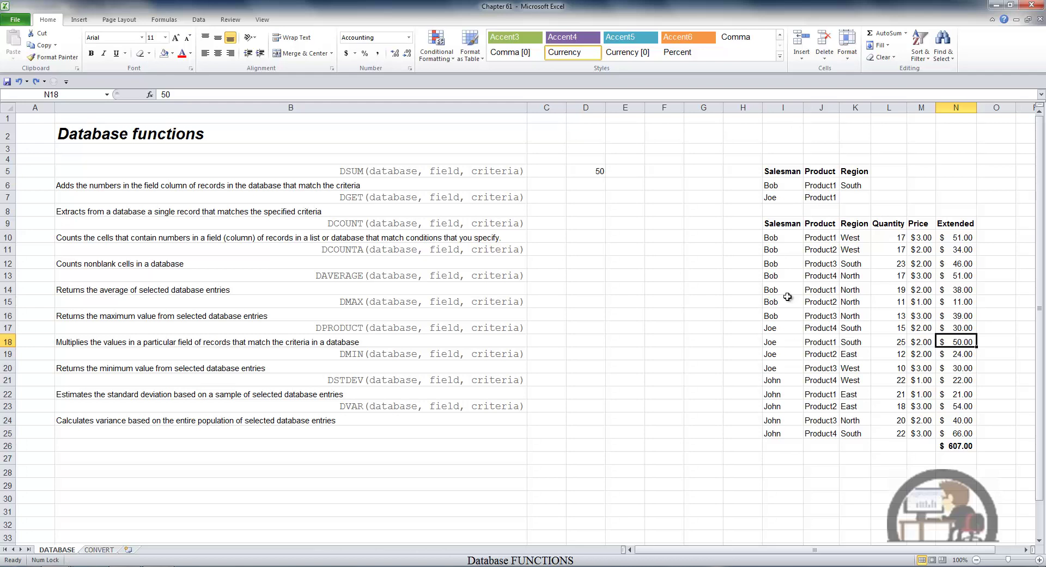
Clear all entries from the criteria cells I6:K7 and select the first Salesman criterion cell, I6
left_click_drag(779, 186, 847, 198)
key("Delete")
left_click(791, 183)
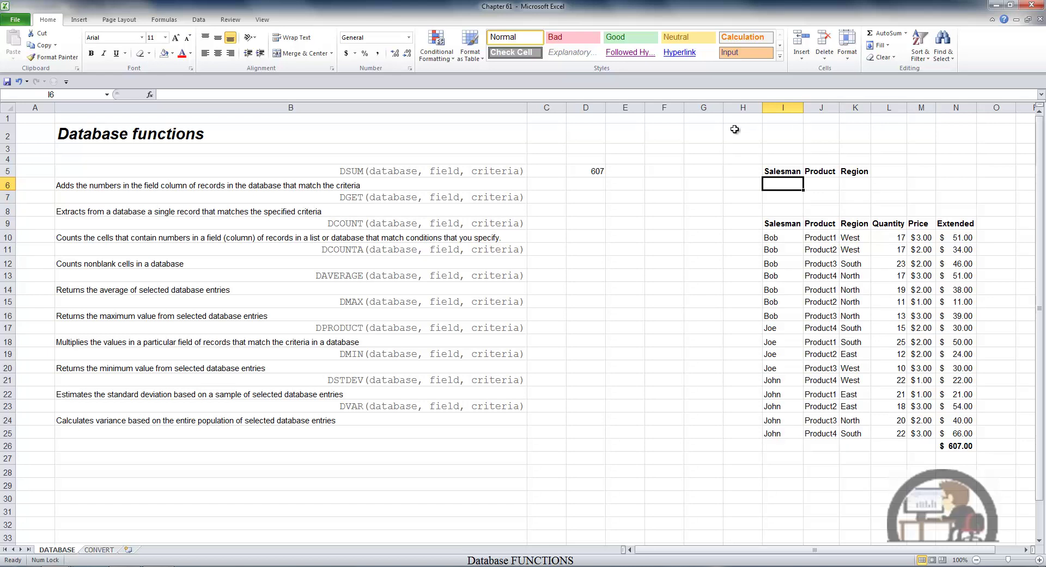
Enter a <> criterion excluding the first salesman in I6 and select N17:N25 to check the remaining records' sum
type("<>")
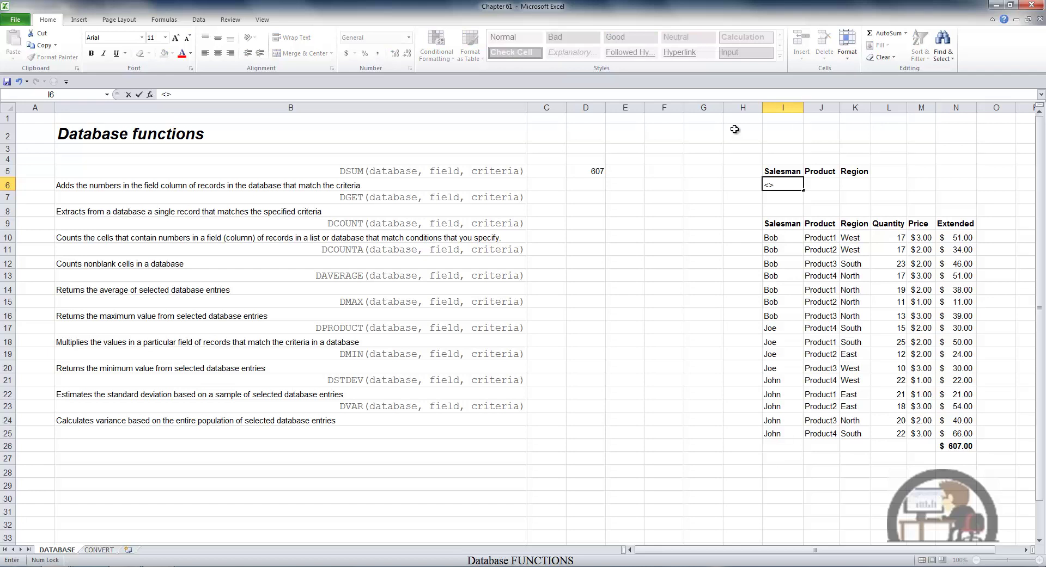
type("Bob")
key("Return")
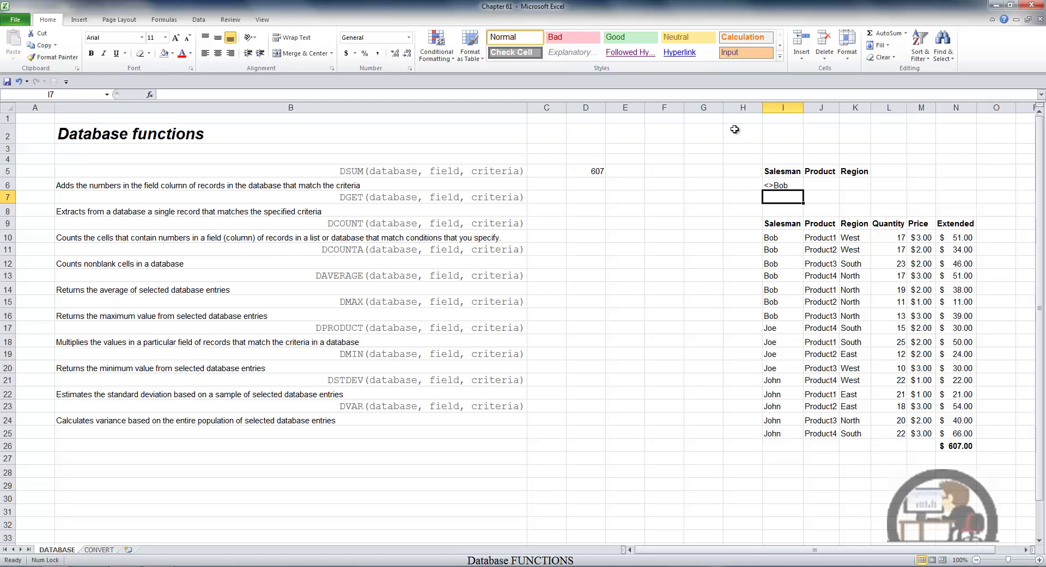
key("Return")
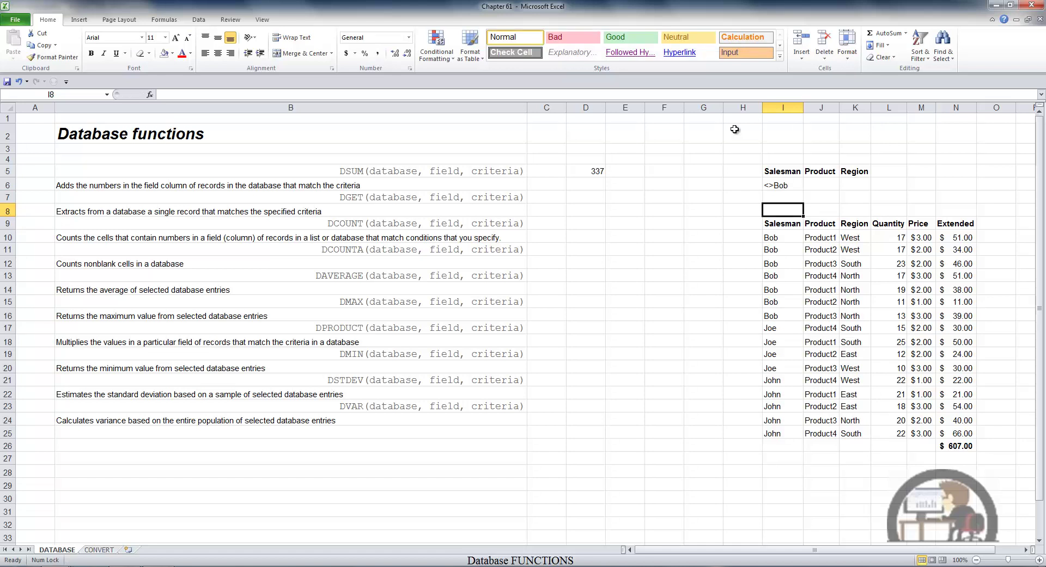
left_click_drag(969, 326, 975, 434)
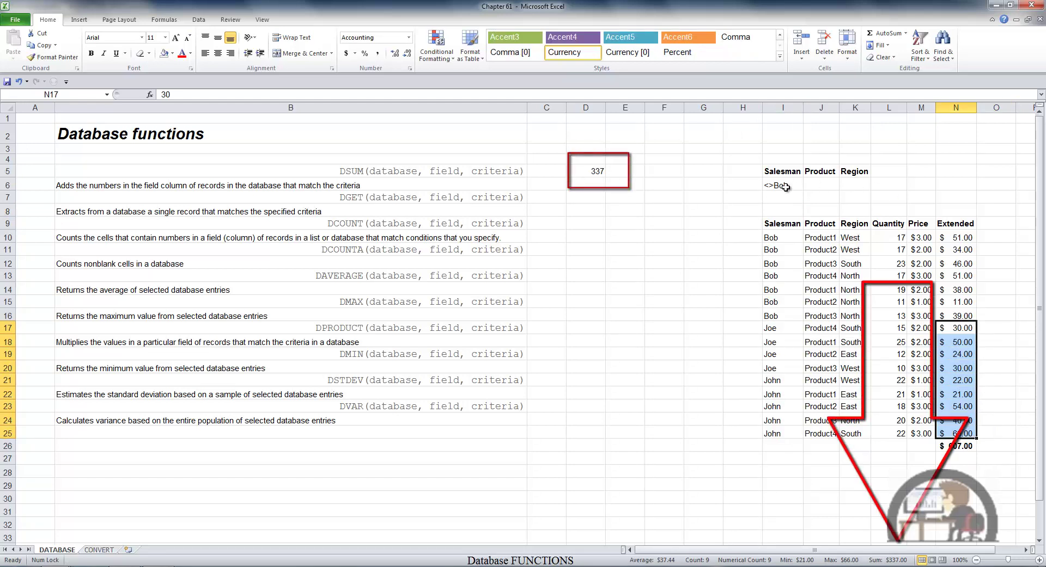
Replace the Salesman criterion in I6 with the * wildcard to match every salesman
left_click(780, 185)
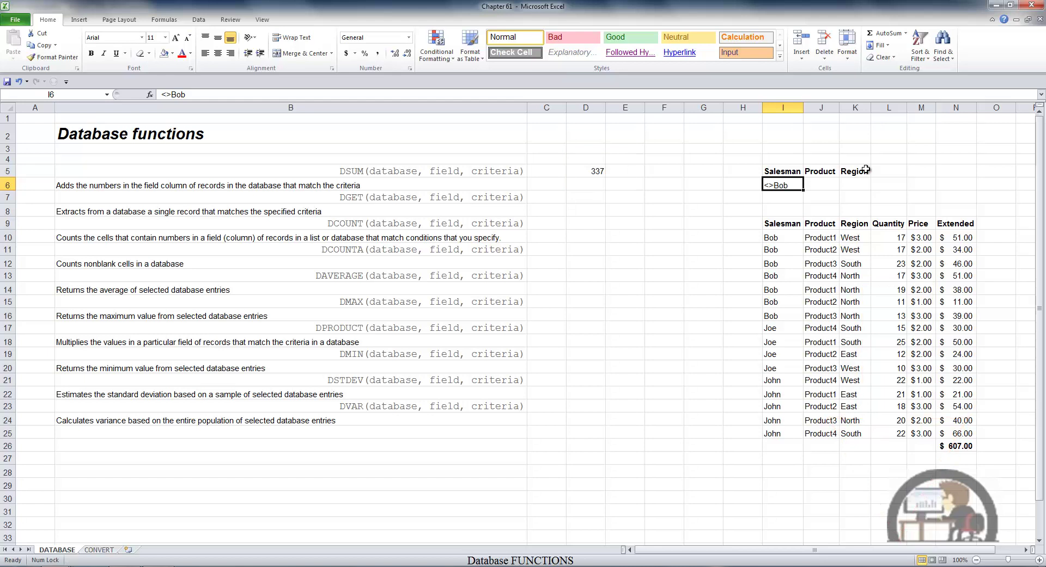
type("*")
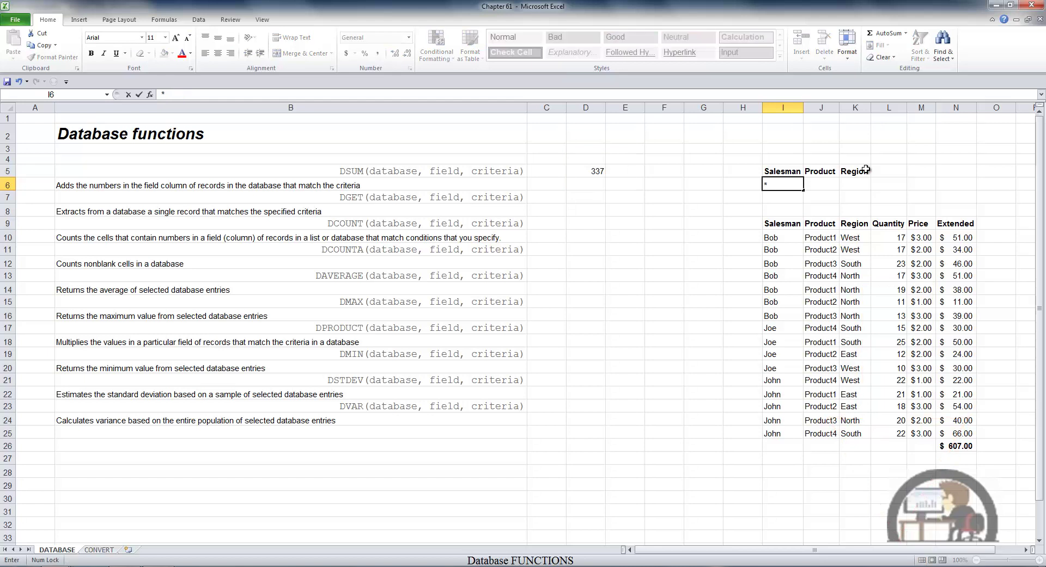
key("Return")
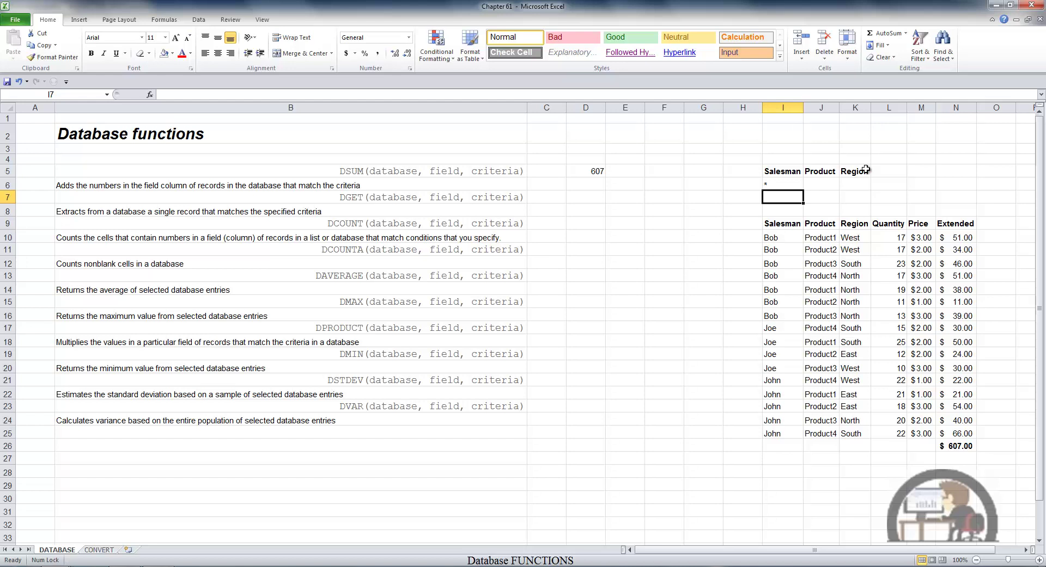
Enter Product1 as the Product criterion in J6
key("Up")
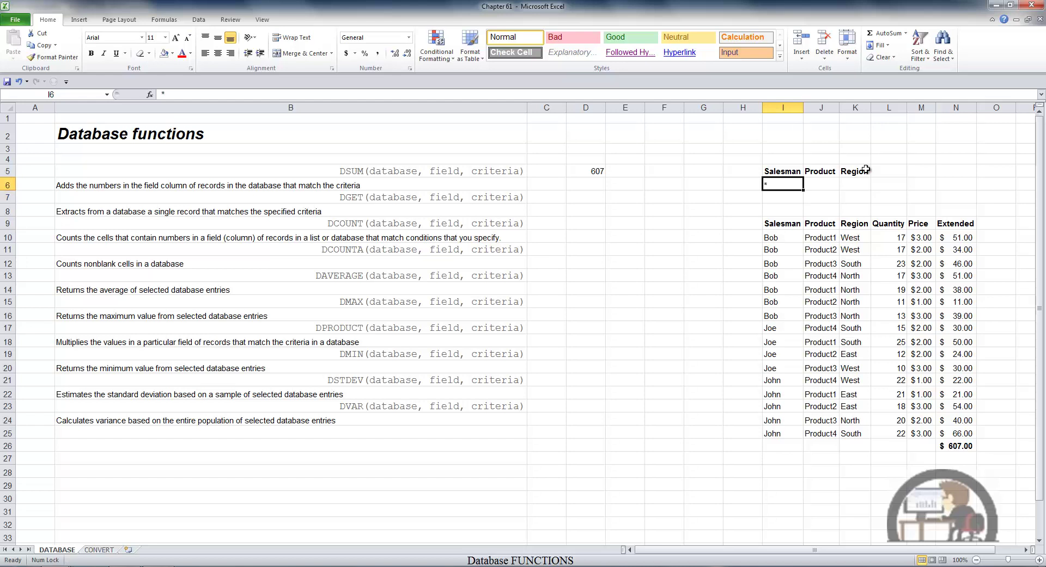
key("Right")
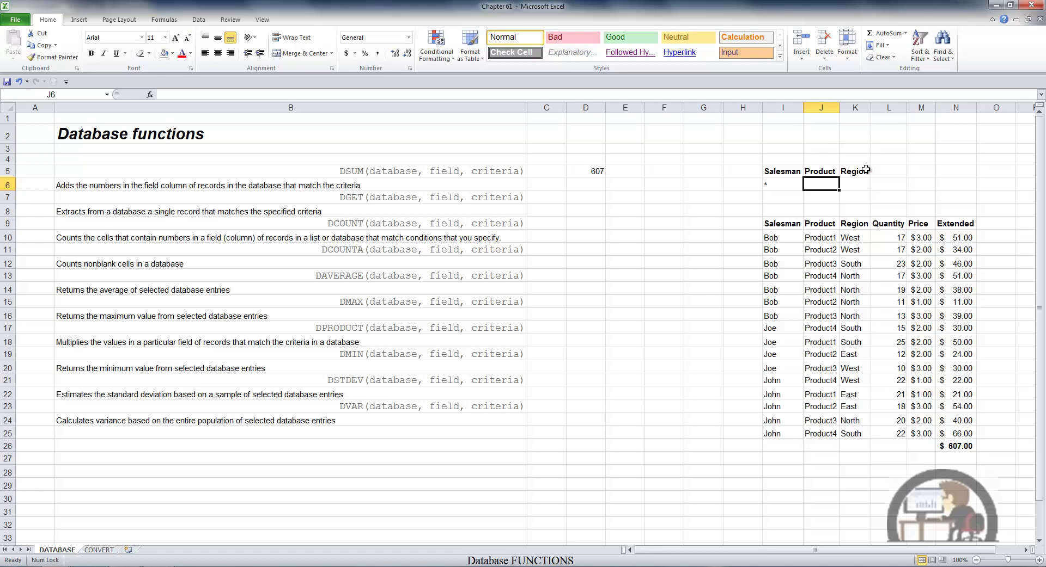
type("Prod")
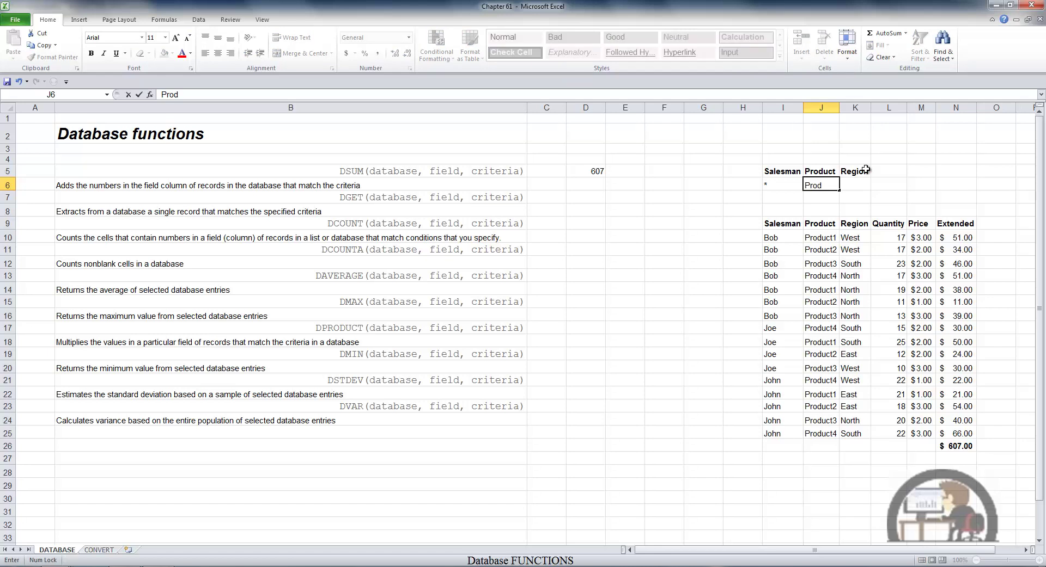
type("uct1")
key("Return")
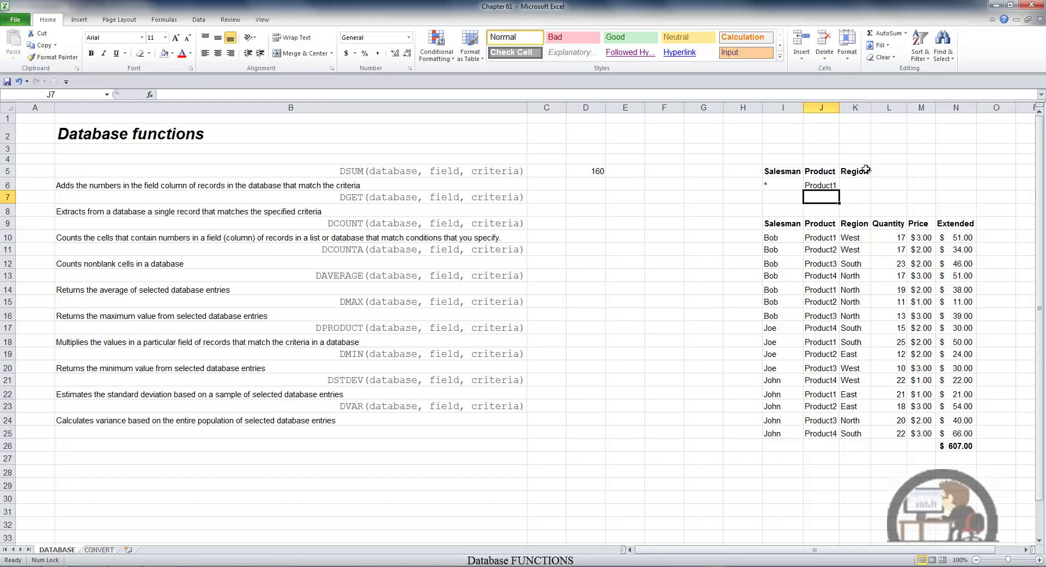
Select the Product1 Extended cells N10, N14, N18 and N22 together to compare their sum with the DSUM result
left_click(969, 240)
left_click(962, 290, "ctrl")
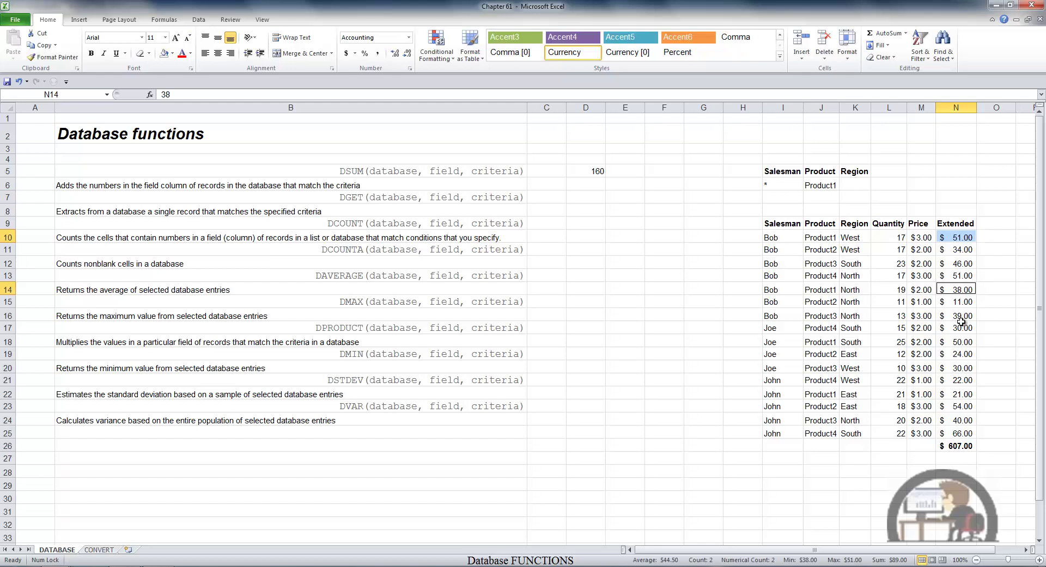
left_click(954, 342, "ctrl")
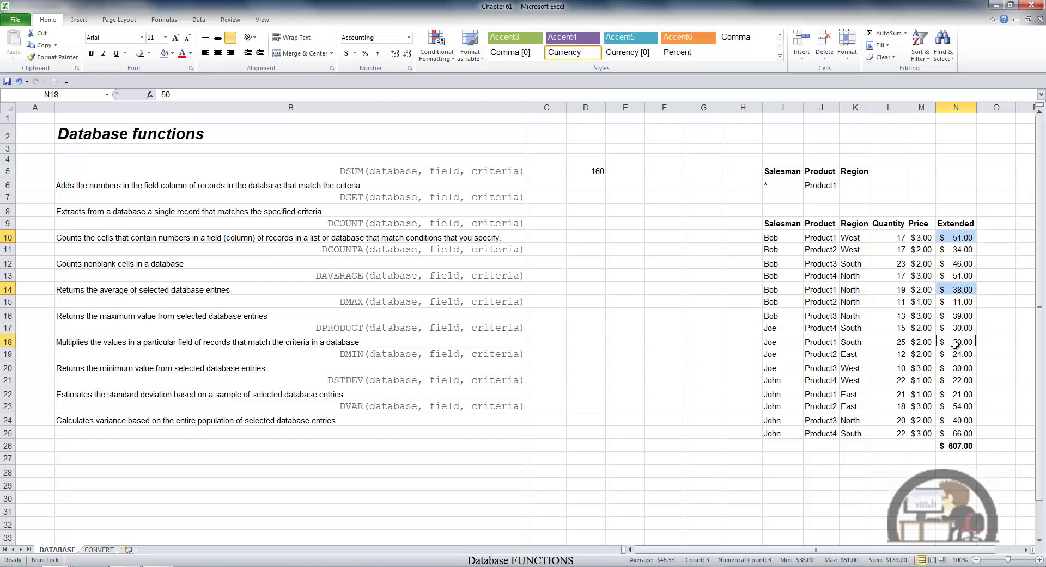
left_click(965, 394, "ctrl")
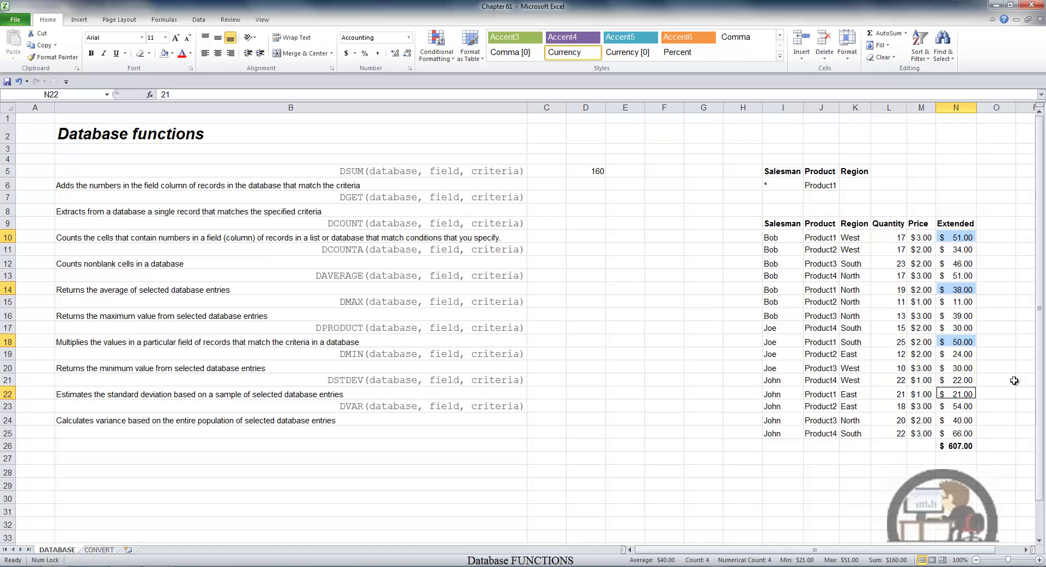
left_click(965, 341)
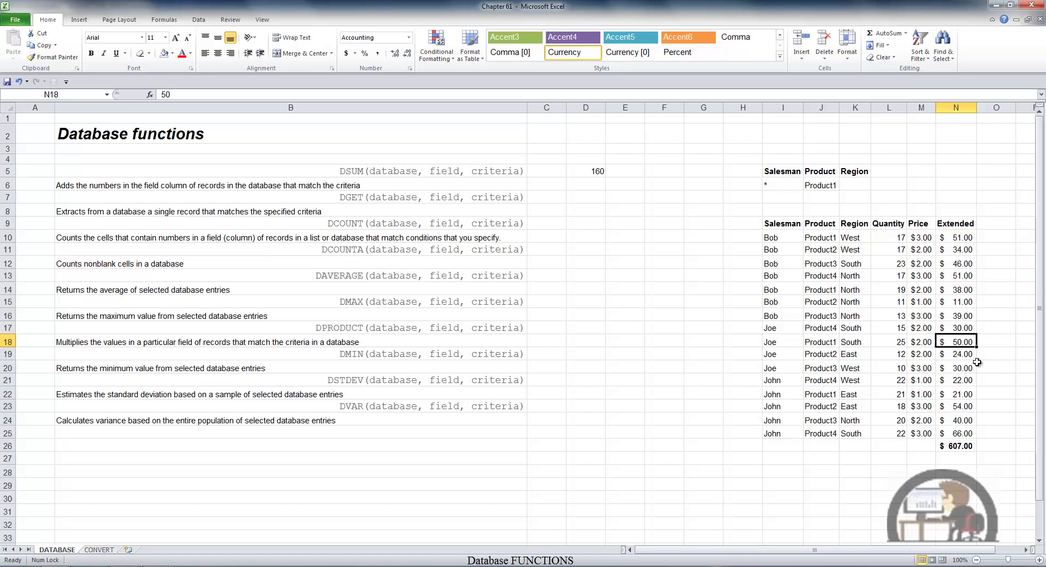
Replace the wildcard in Salesman criterion cell I6 with a <> condition excluding the first salesman
left_click(796, 183)
type("<>")
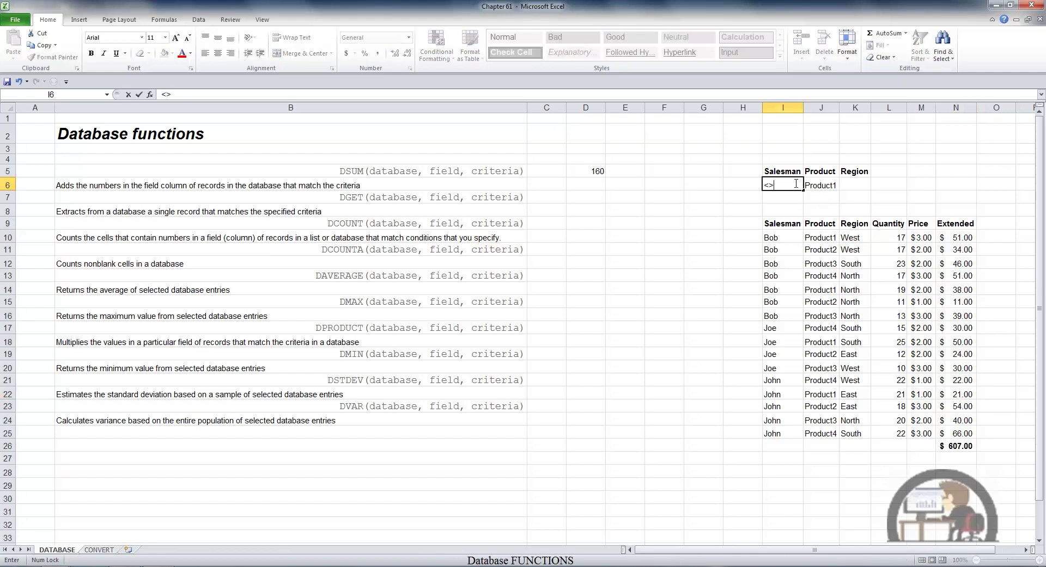
type("Bob")
key("Return")
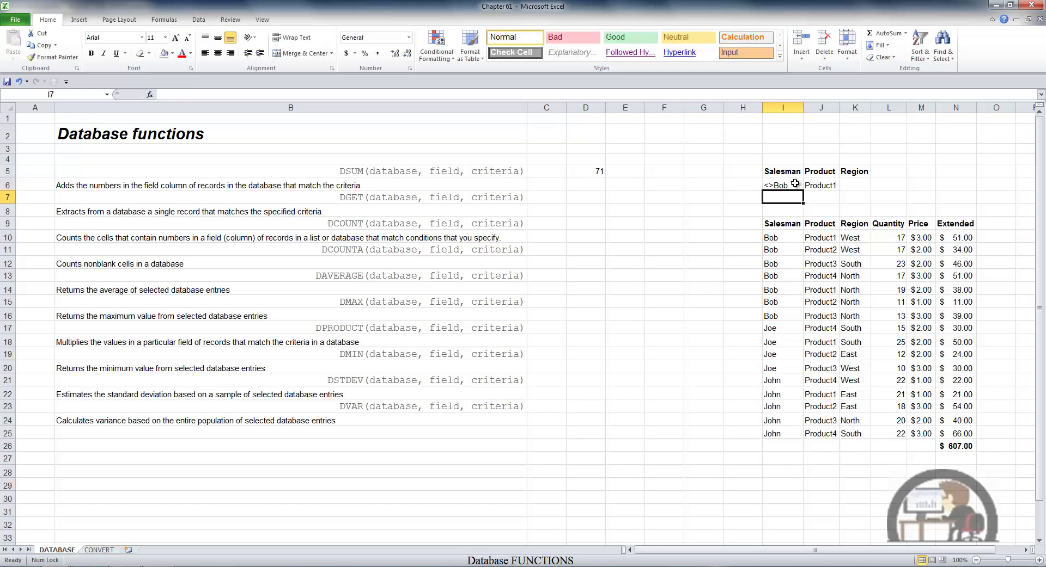